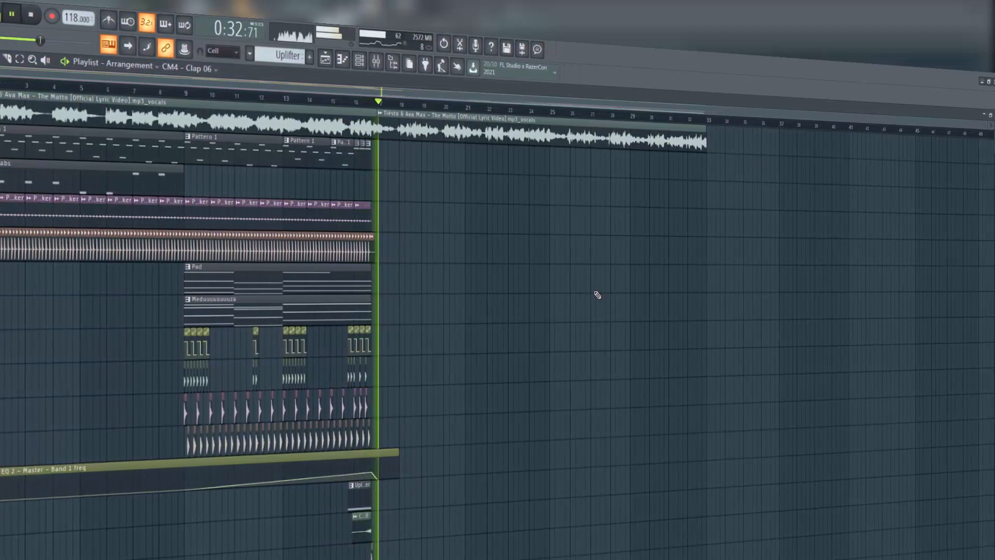
# Stop the arrangement playback, open the BS - Ofen bass notes in the piano roll and play the pattern.
pyautogui.press('space')
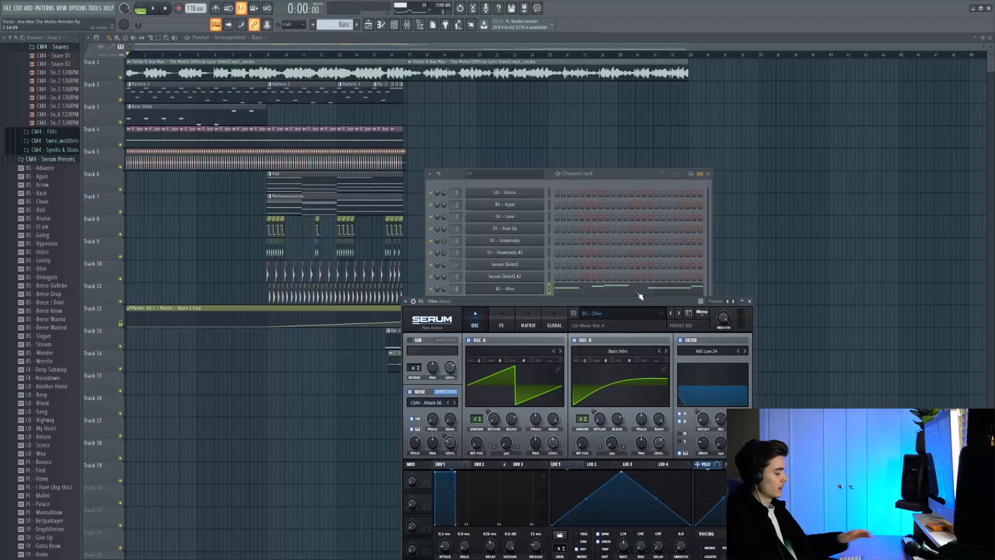
pyautogui.click(638, 289)
pyautogui.scroll(-4, 533, 323)
pyautogui.click(140, 10)
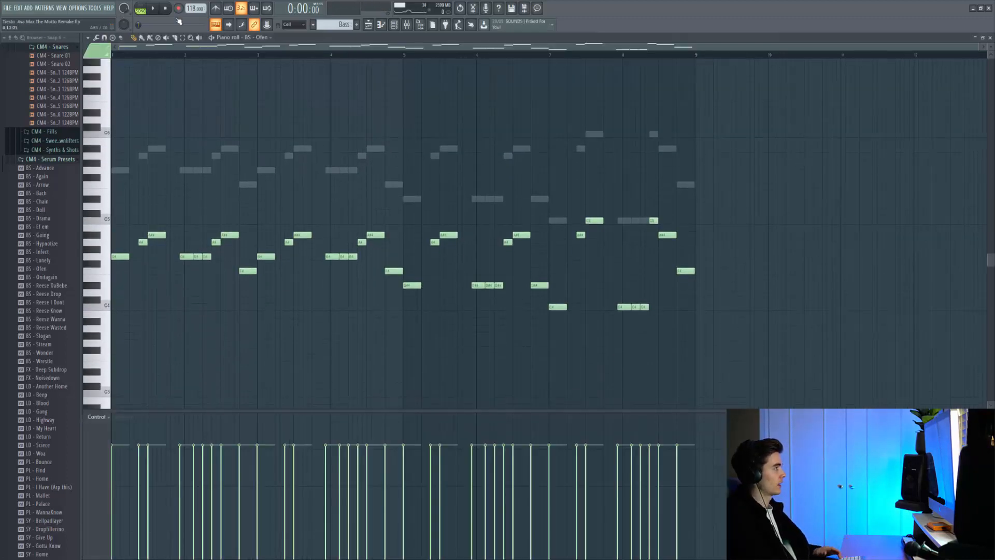
pyautogui.press('space')
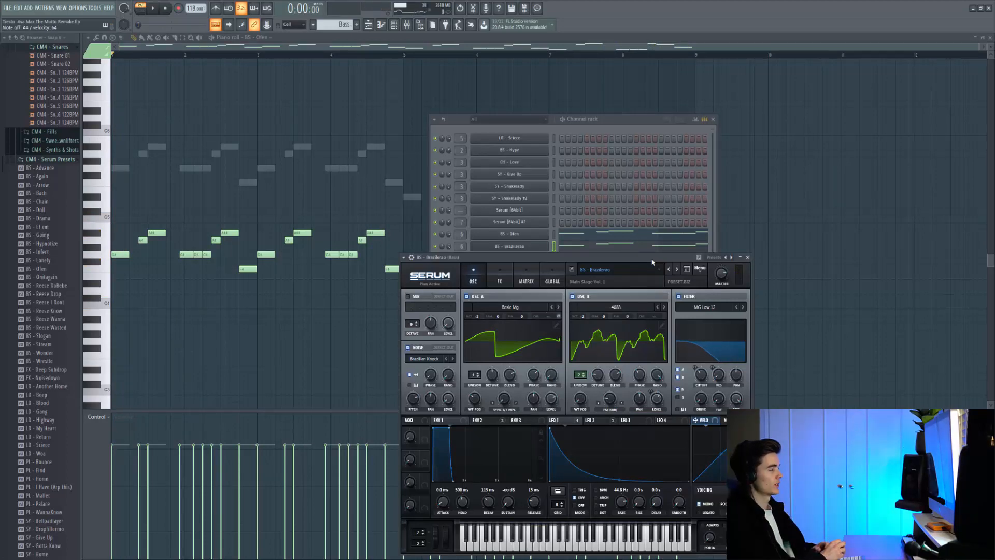
# Audition the bass pattern's Serum layers and its mixer channel with the bx_digital V3 and CLA-3A effects.
pyautogui.press('space')
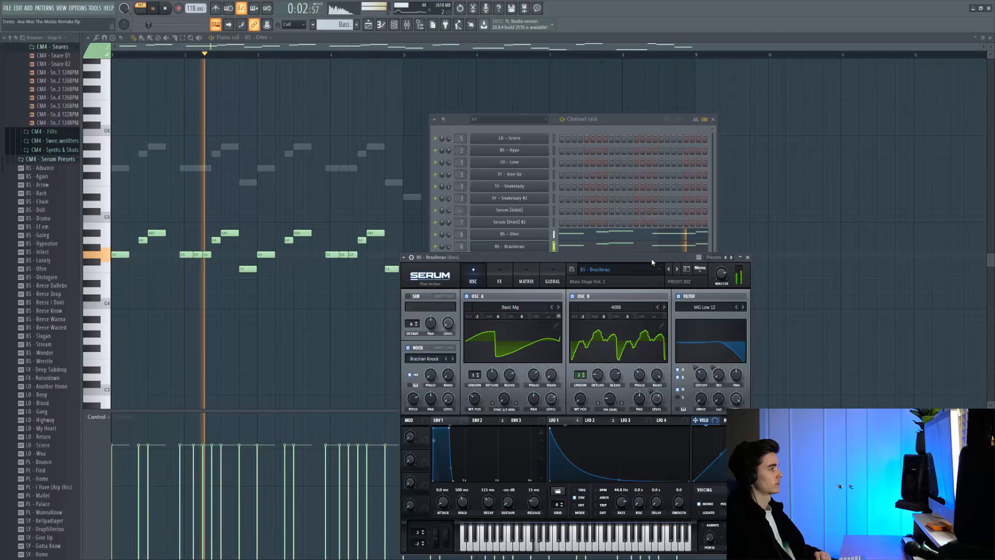
pyautogui.press('space')
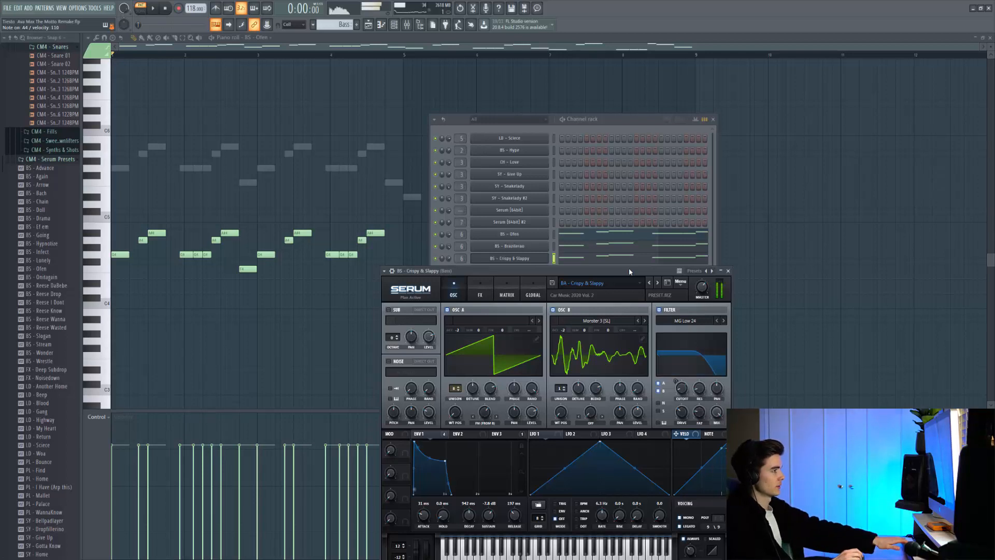
pyautogui.press('space')
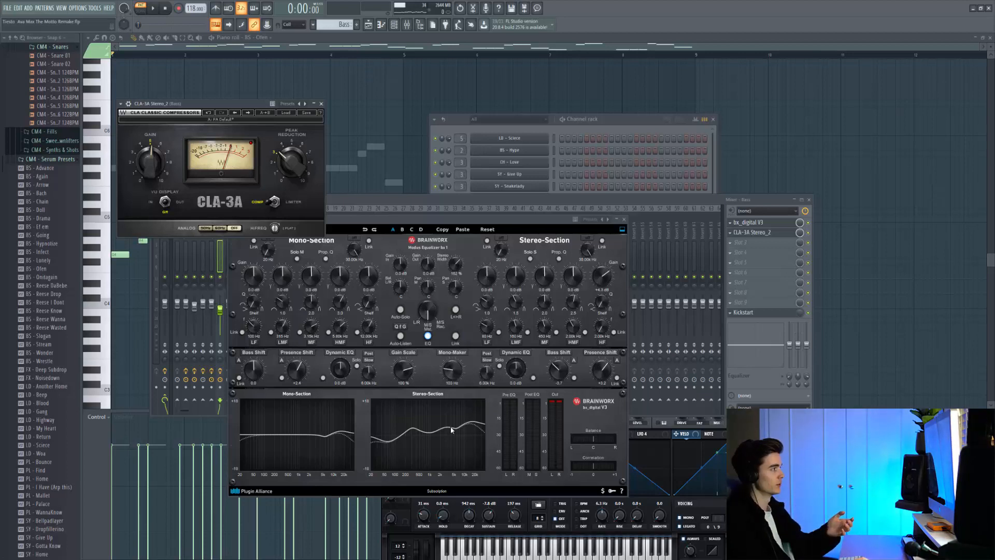
pyautogui.press('space')
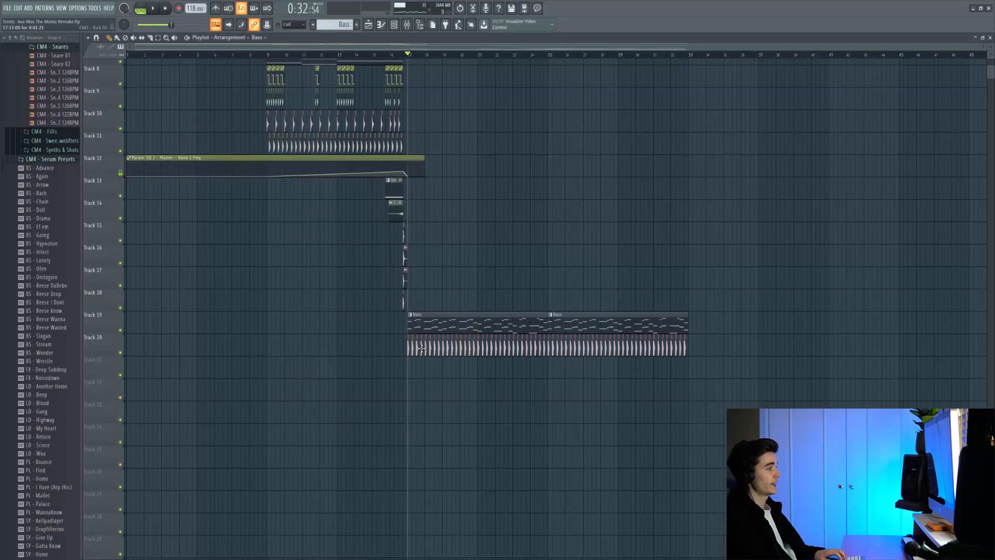
# Play the drop from bar 17 with the bass on Track 19 and the CM2 - Kick 02 clips on Track 20.
pyautogui.scroll(5, 372, 352)
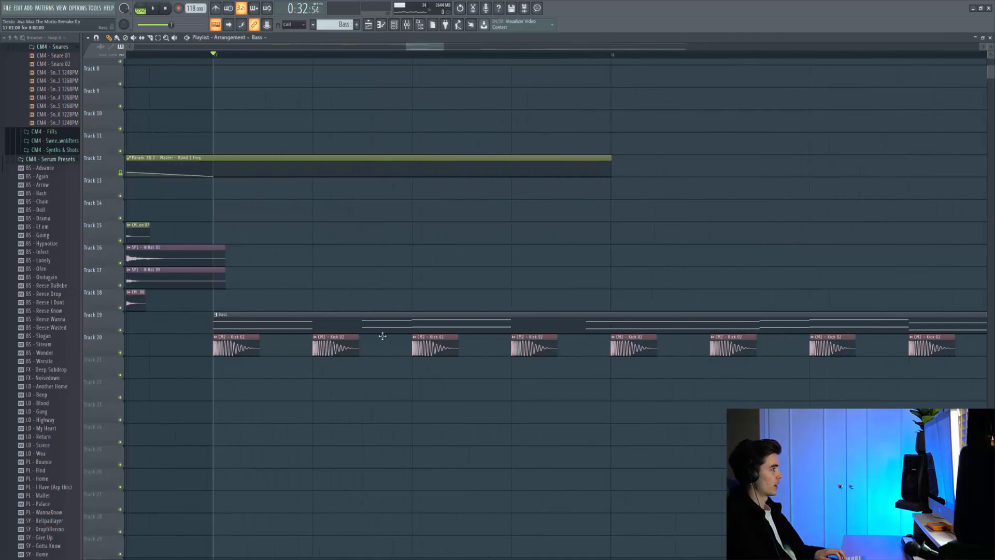
pyautogui.press('space')
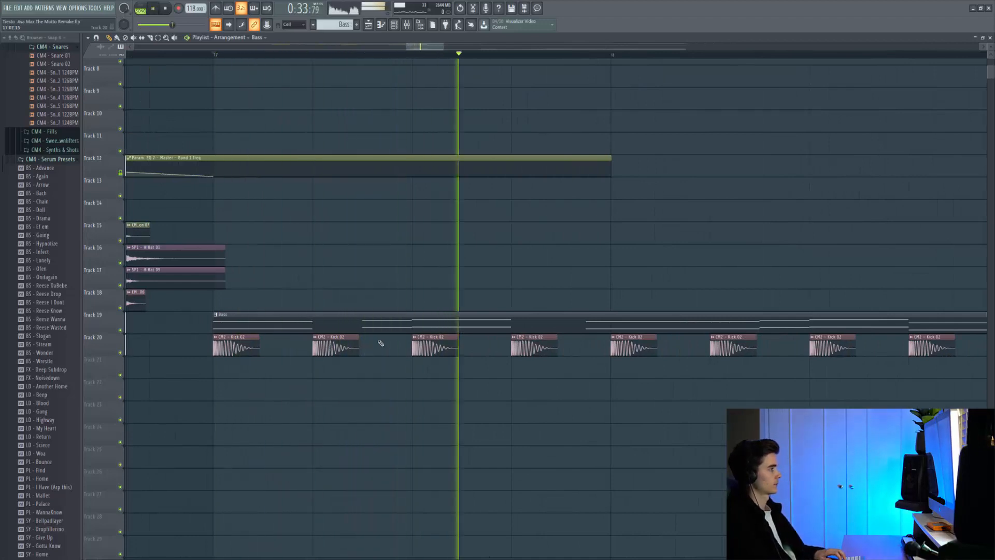
pyautogui.scroll(-1, 381, 343)
pyautogui.scroll(-2, 381, 343)
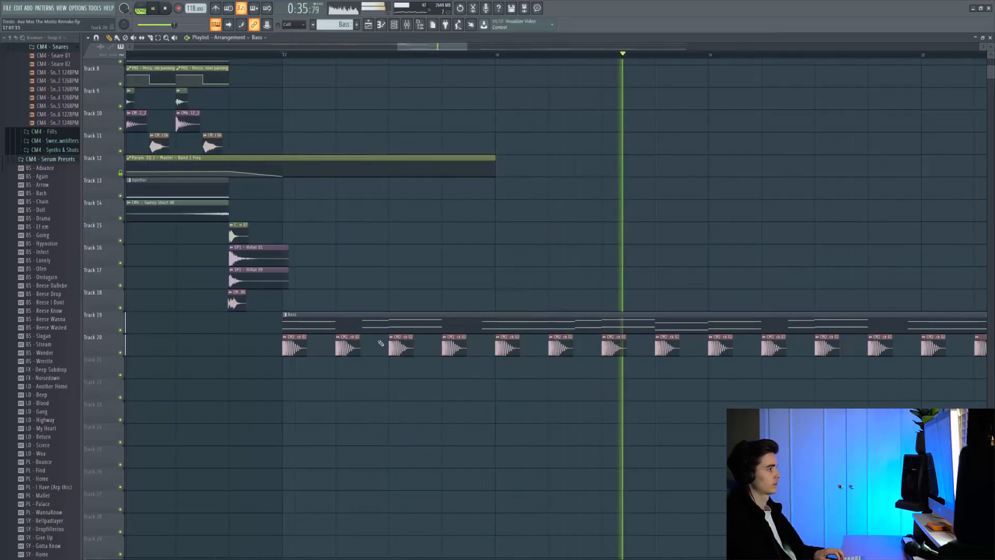
pyautogui.press('space')
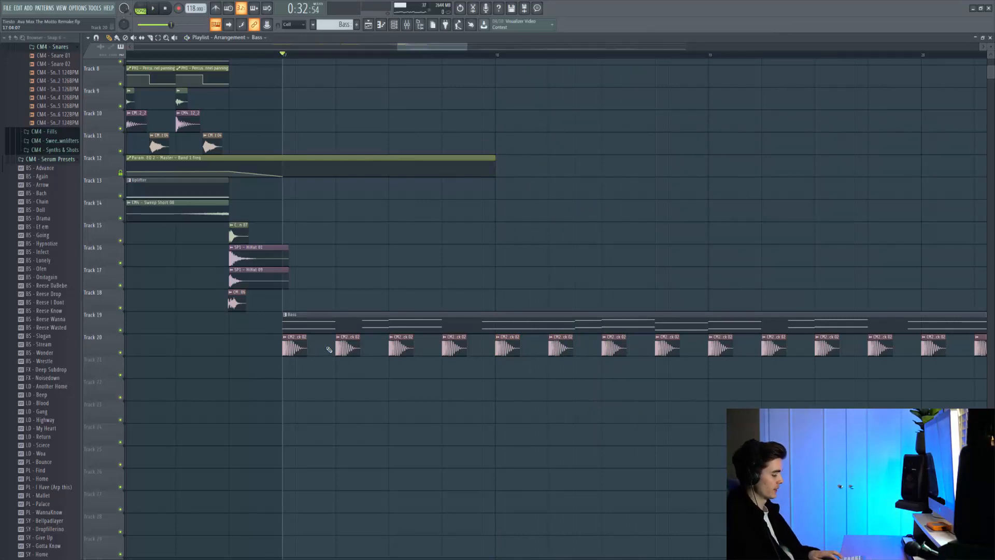
# Move the playback position to the last bar before the drop and play into the kick and clap section.
pyautogui.scroll(2, 329, 349)
pyautogui.scroll(1, 553, 386)
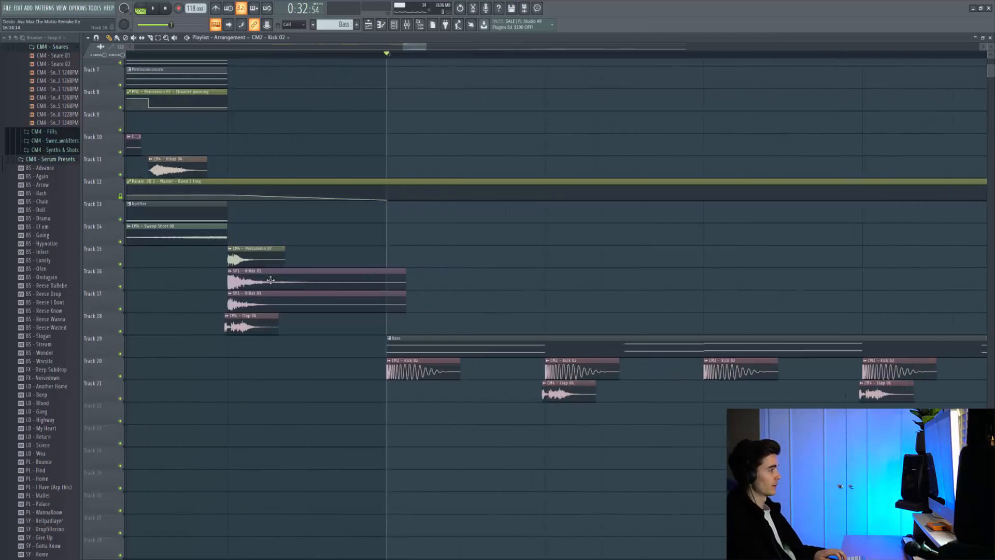
pyautogui.hscroll(-3, 188, 55)
pyautogui.moveTo(248, 55); pyautogui.dragTo(335, 55)
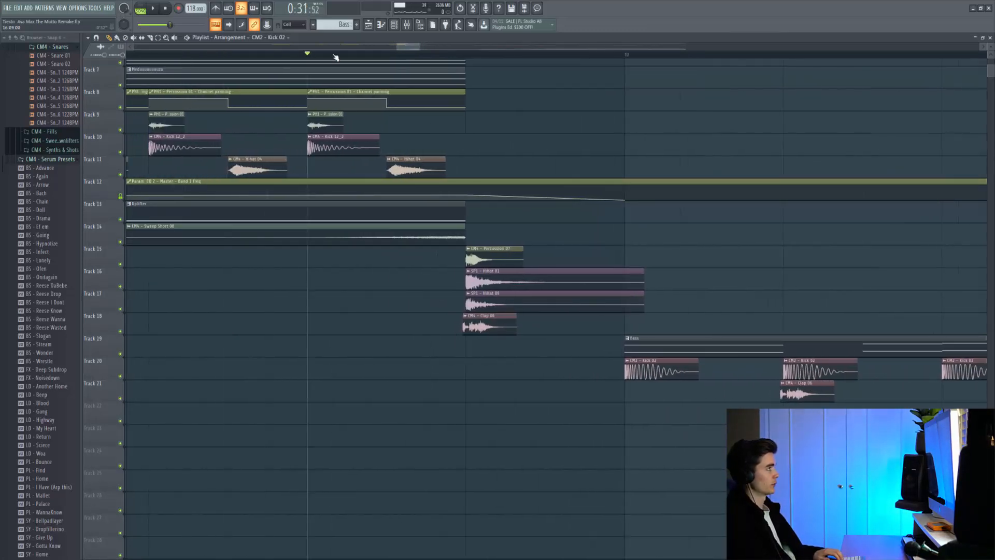
pyautogui.press('space')
pyautogui.hscroll(5, 588, 306)
pyautogui.scroll(-1, 588, 306)
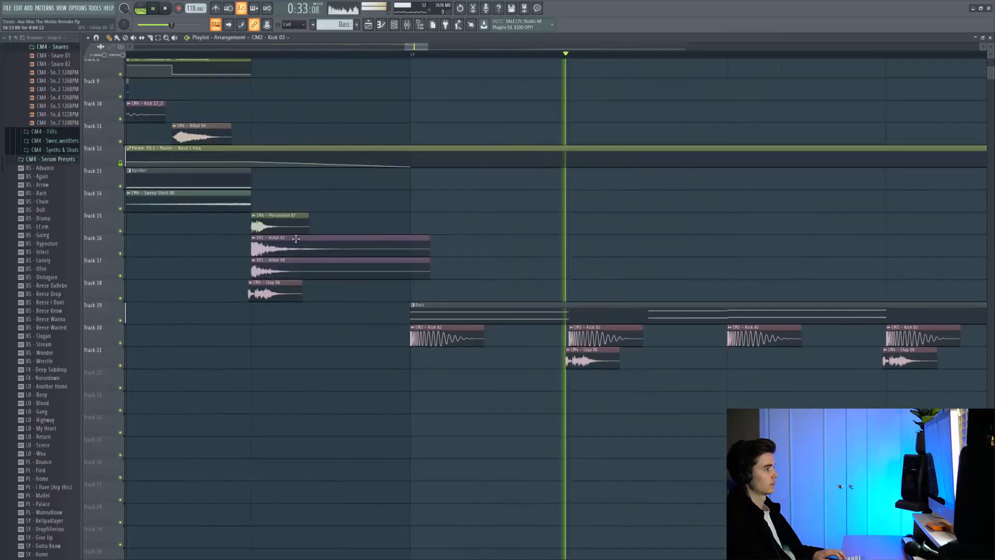
pyautogui.hscroll(2, 497, 359)
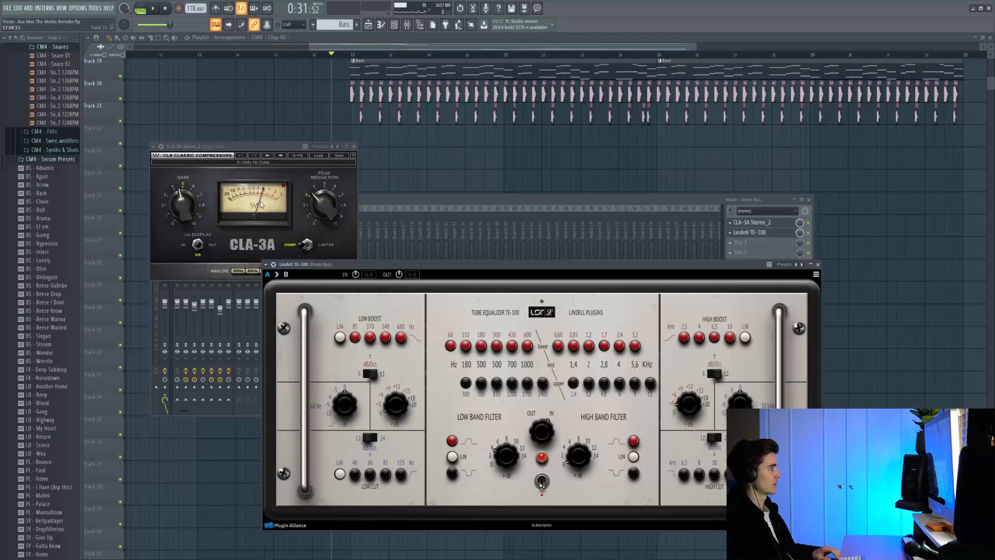
# Listen to the drop's drums with the drum bus's CLA-3A compressor and Lindell TE-100 equalizer open.
pyautogui.press('space')
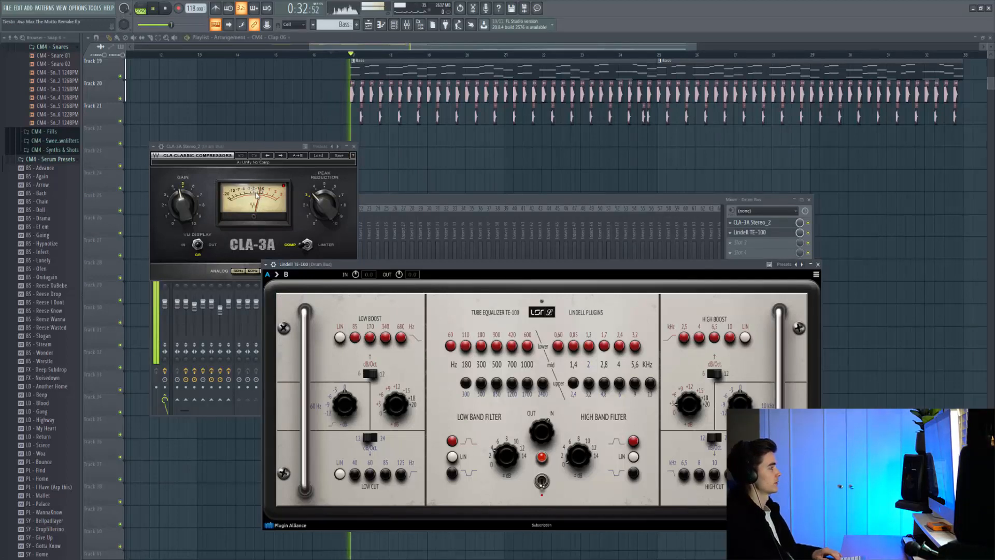
pyautogui.press('space')
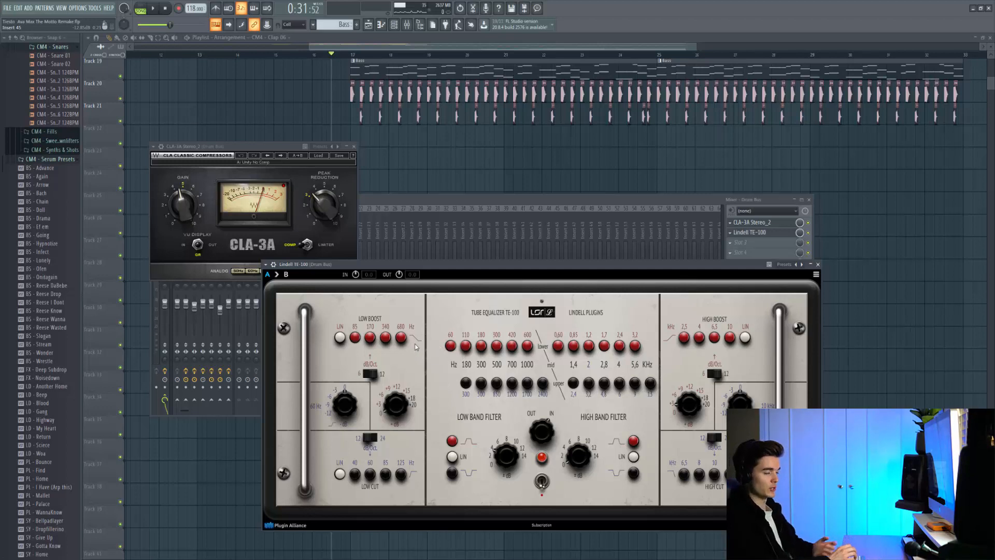
pyautogui.press('space')
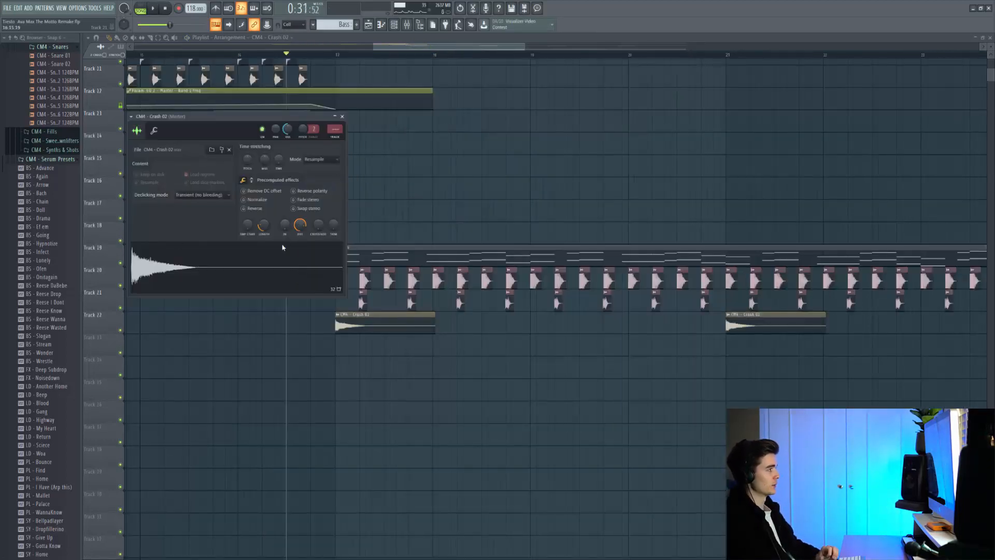
# Listen to the CM4 - Crash 02 hits, inspect the Pad #2 notes in the piano roll and play the drop.
pyautogui.press('space')
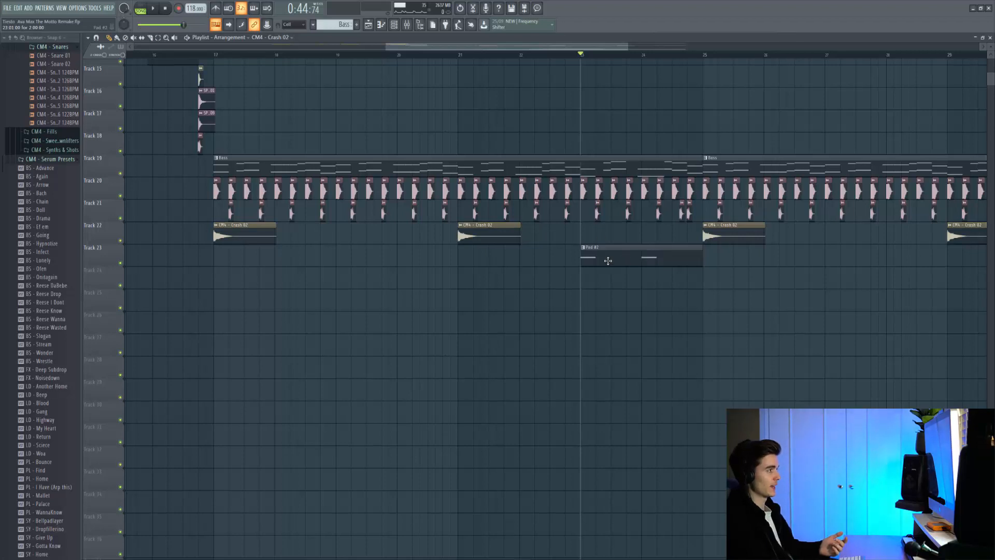
pyautogui.doubleClick(608, 261)
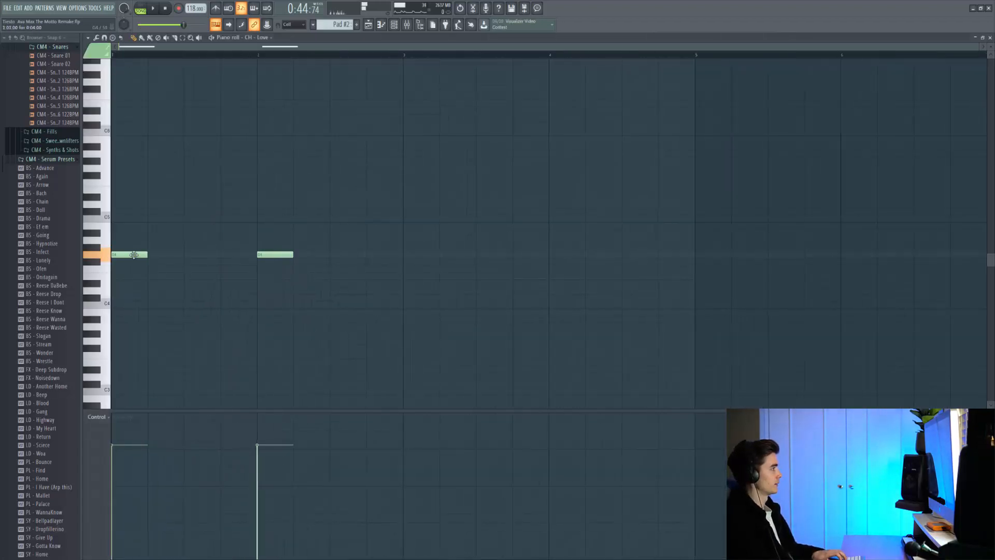
pyautogui.press('F7')
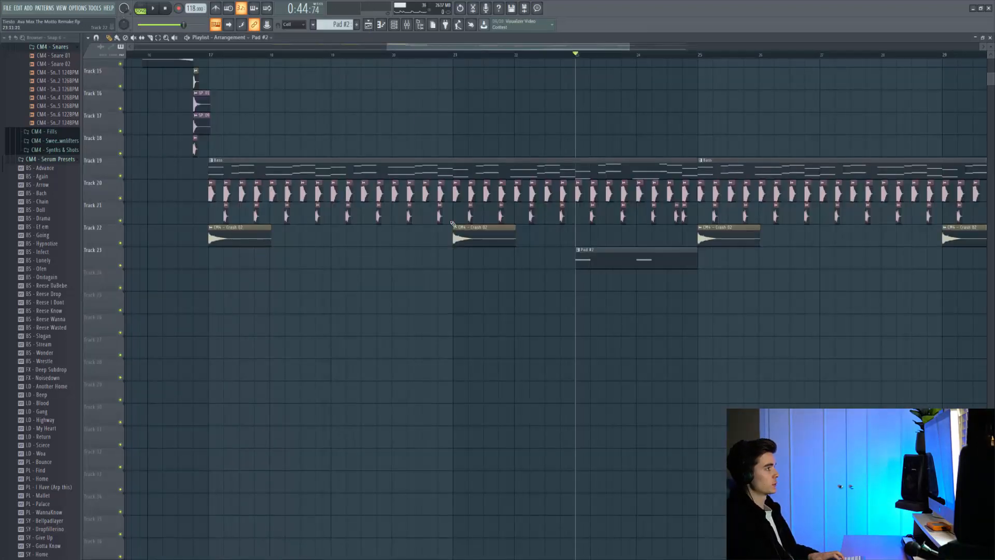
pyautogui.press('space')
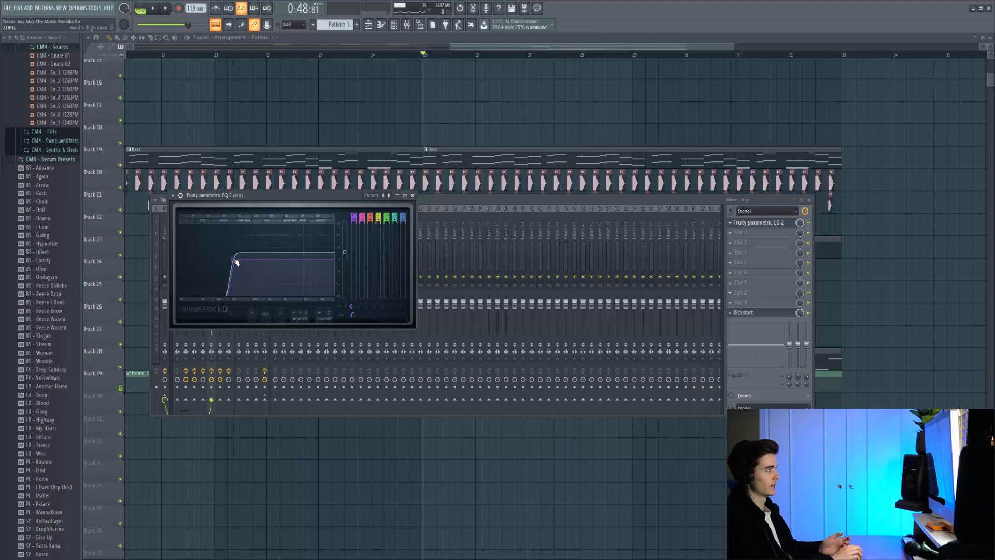
# Close the arp's Fruity Parametric EQ 2 and play the second half of the drop with Pattern 1 and Uplifter #2.
pyautogui.press('F12')
pyautogui.press('space')
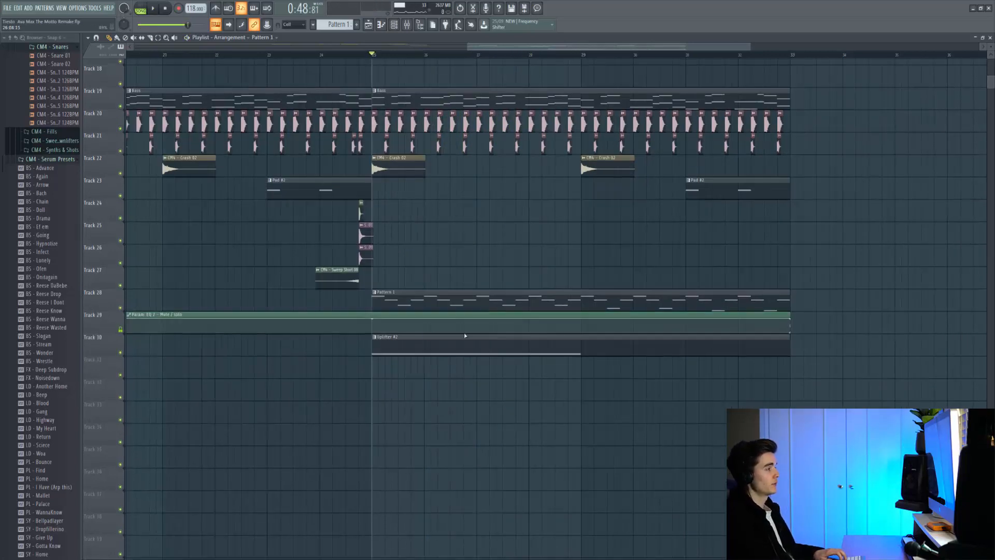
pyautogui.press('space')
# Select the Uplifter #2 pattern and, in its Serum instance, lower LFO 1's start point and raise its end point.
pyautogui.click(424, 338)
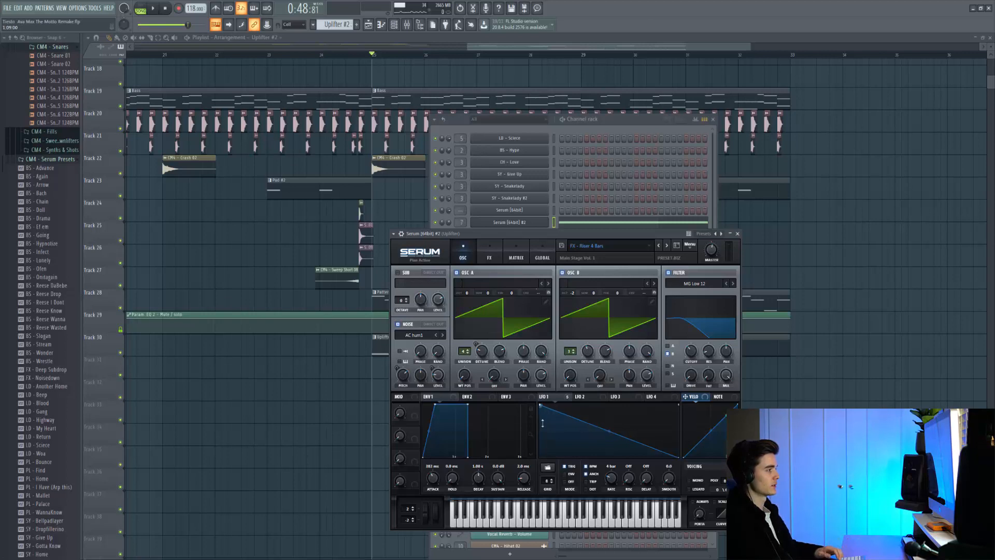
pyautogui.moveTo(542, 423); pyautogui.dragTo(542, 458)
pyautogui.moveTo(679, 459); pyautogui.dragTo(683, 401)
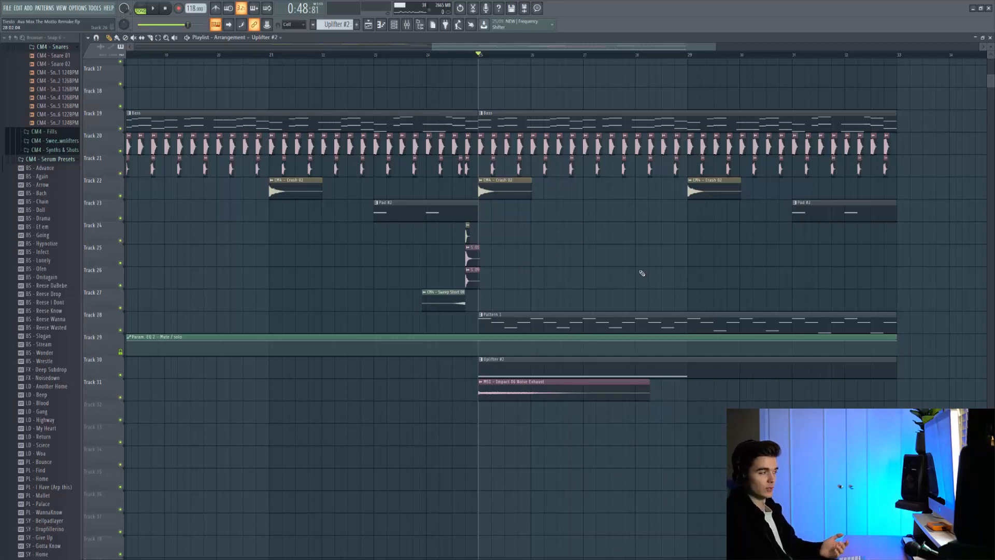
# Play the drop's second half with the repeating CM4 - Hihat 02 clips on Track 32.
pyautogui.scroll(-2, 642, 272)
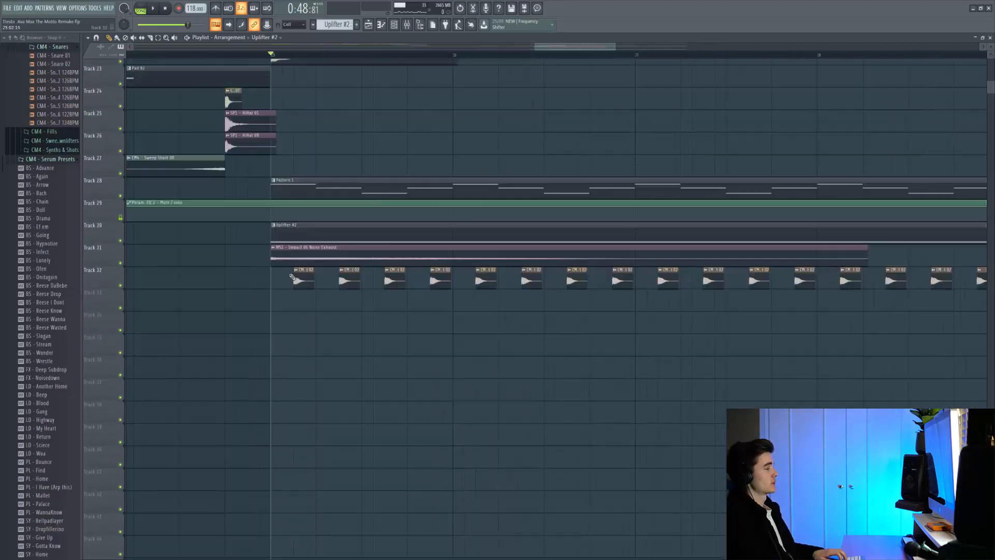
pyautogui.scroll(3, 298, 280)
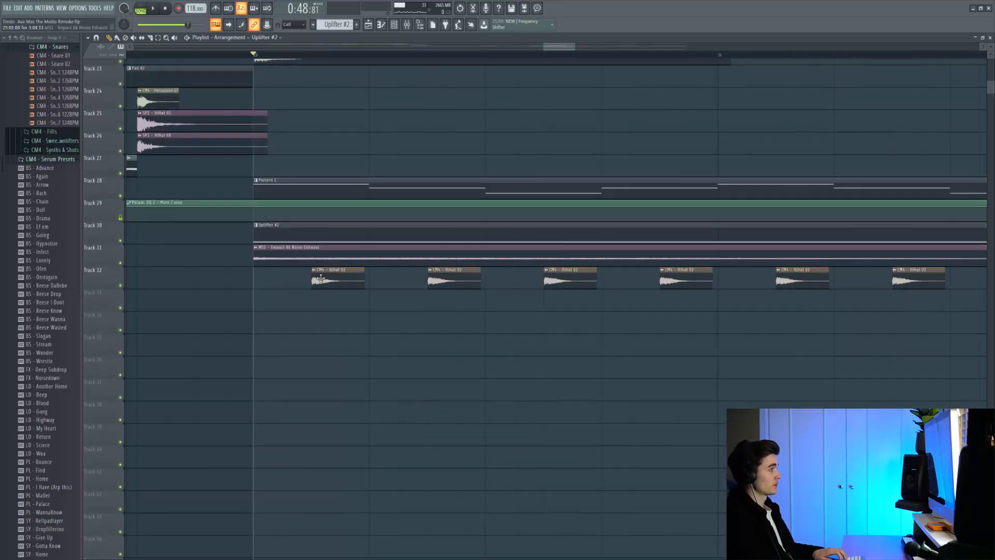
pyautogui.scroll(-3, 314, 265)
pyautogui.press('space')
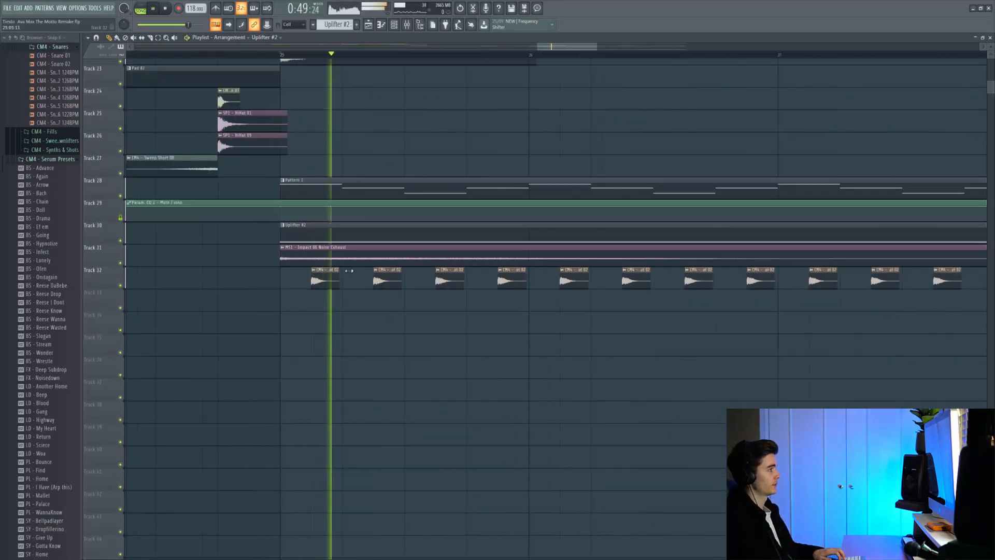
# Inspect the CM4 - Hihat 02 clip's sample and instrument settings, closing its channel window when done.
pyautogui.doubleClick(334, 280)
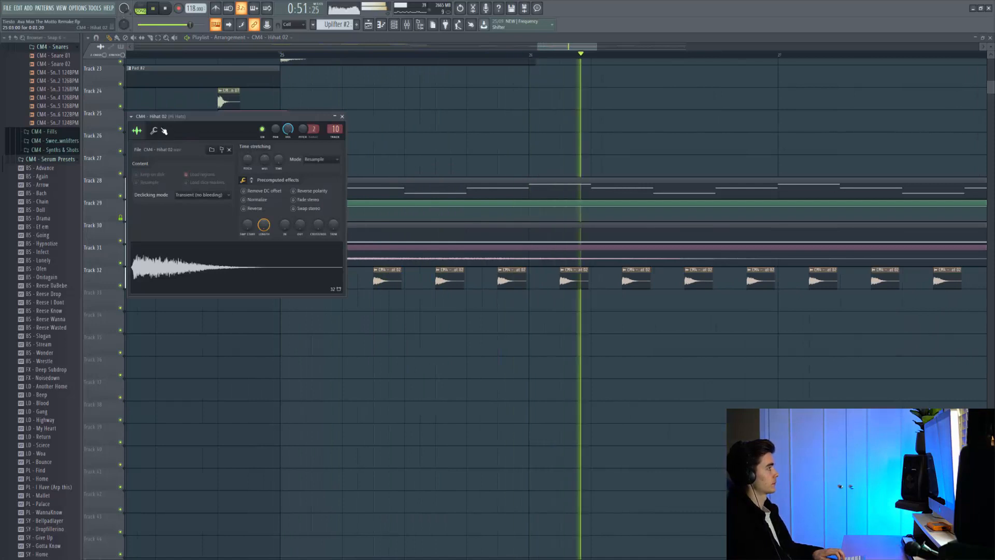
pyautogui.click(155, 131)
pyautogui.click(138, 131)
pyautogui.press('Escape')
pyautogui.scroll(-4, 407, 317)
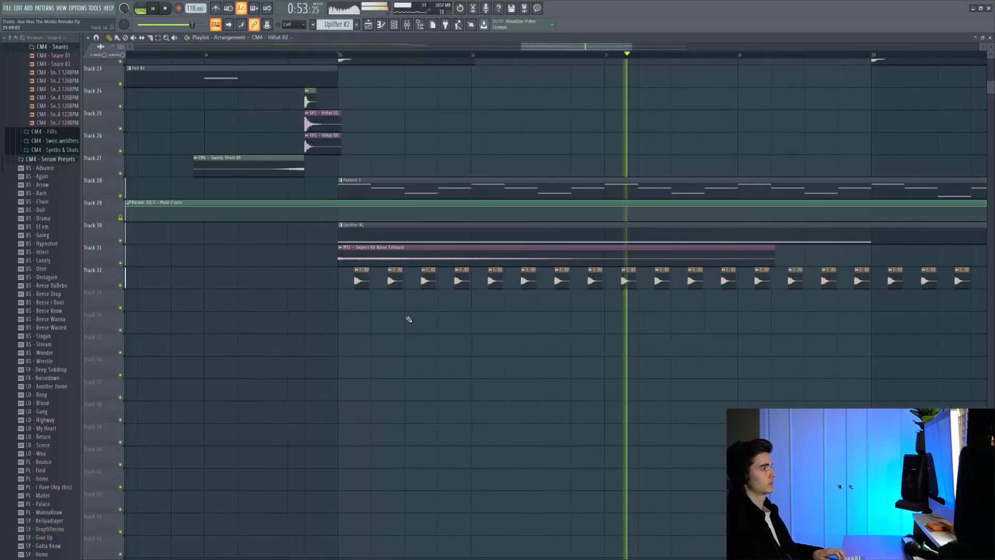
pyautogui.scroll(-1, 409, 319)
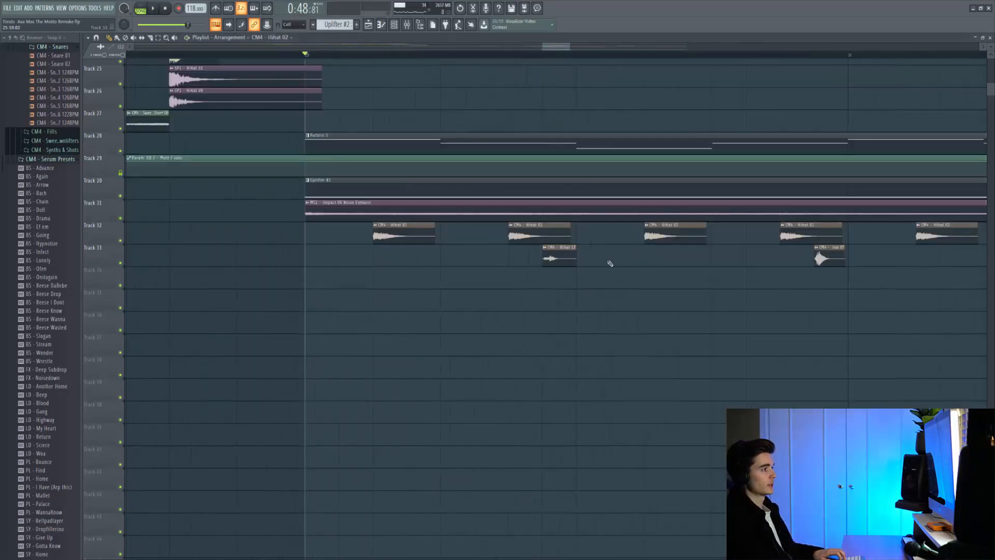
# Inspect the CM4 - Hihat 12 and CM4 - Hihat 07 samples on Track 33 and play that section.
pyautogui.doubleClick(570, 257)
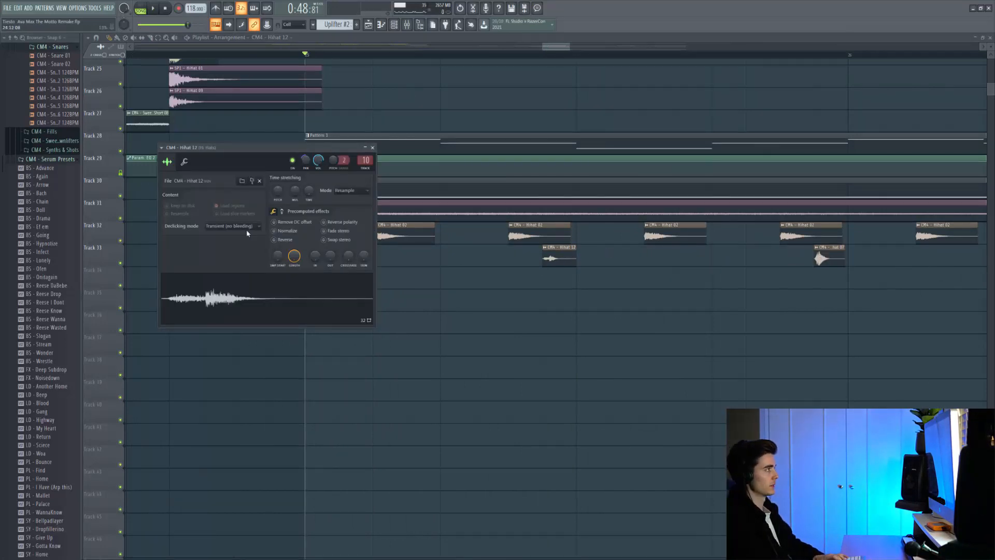
pyautogui.doubleClick(827, 257)
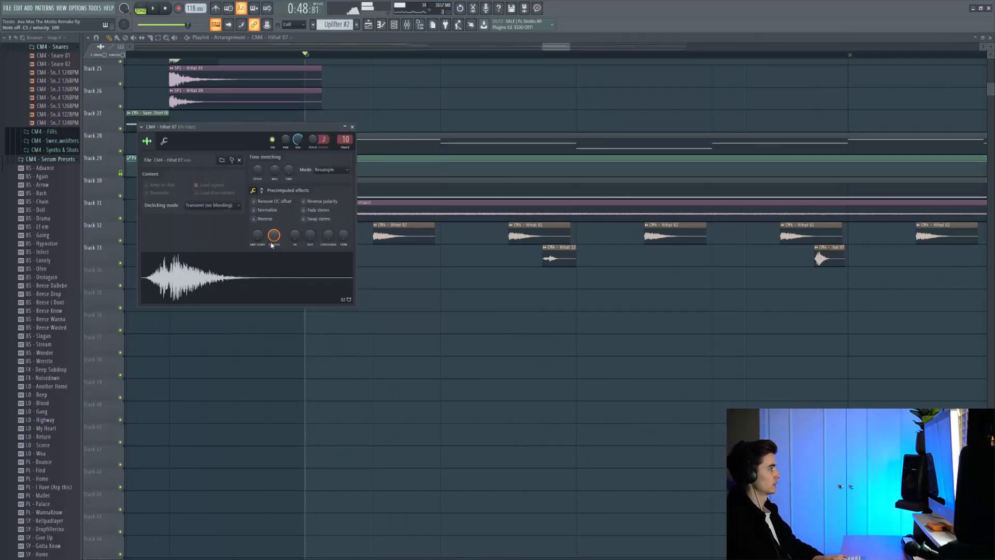
pyautogui.press('Escape')
pyautogui.moveTo(570, 242); pyautogui.dragTo(508, 257)
pyautogui.press('space')
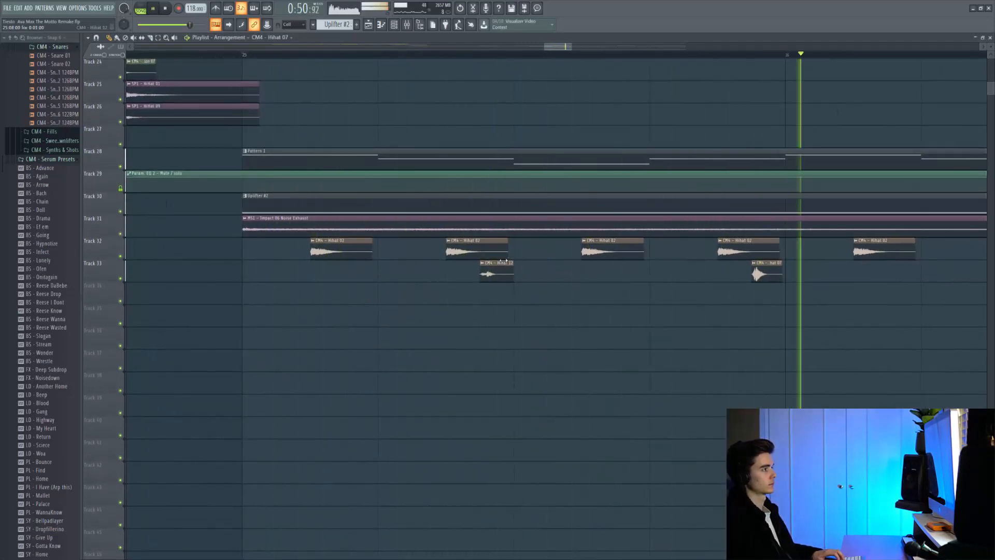
# Show the full arrangement in the playlist and play it from the beginning.
pyautogui.scroll(-4, 506, 261)
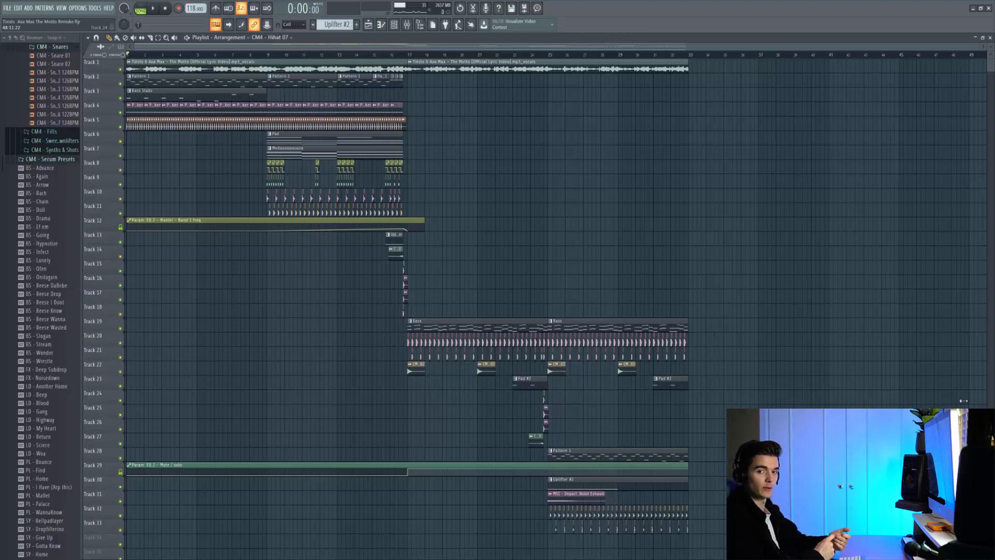
pyautogui.press('space')
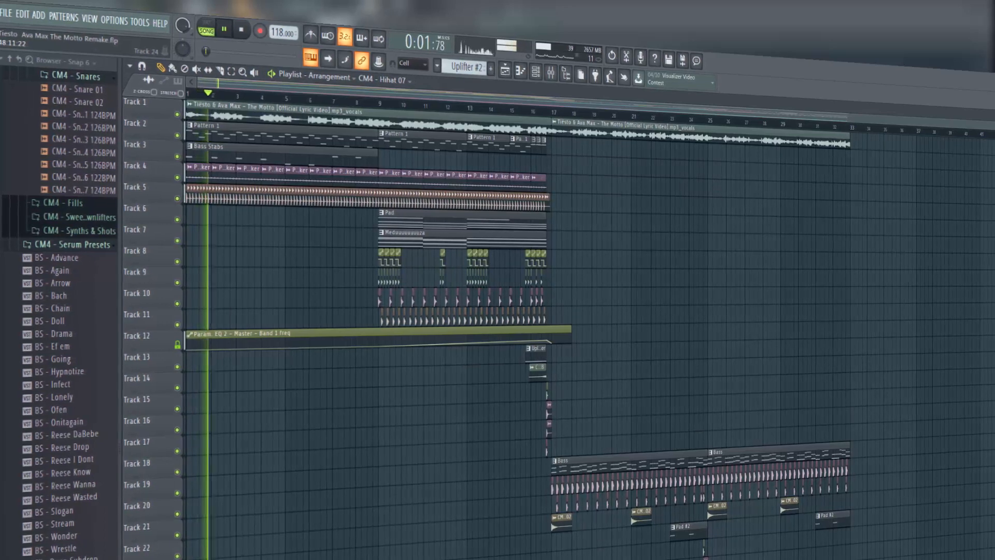